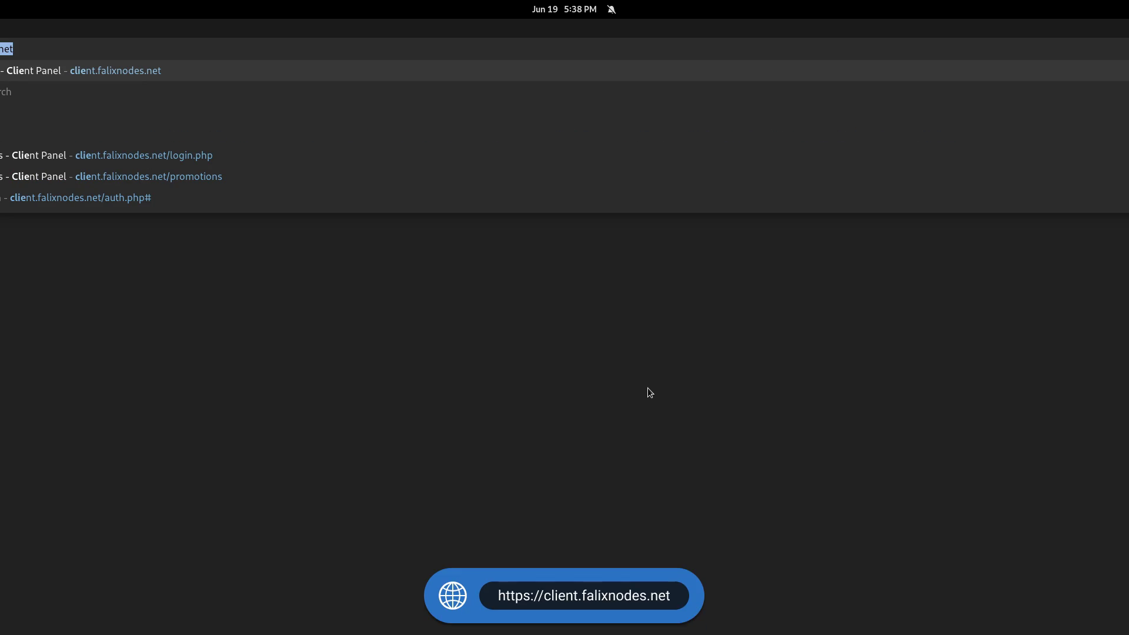
# Load client.falixnodes.net to reach the FalixNodes login page
pyautogui.press('Return')
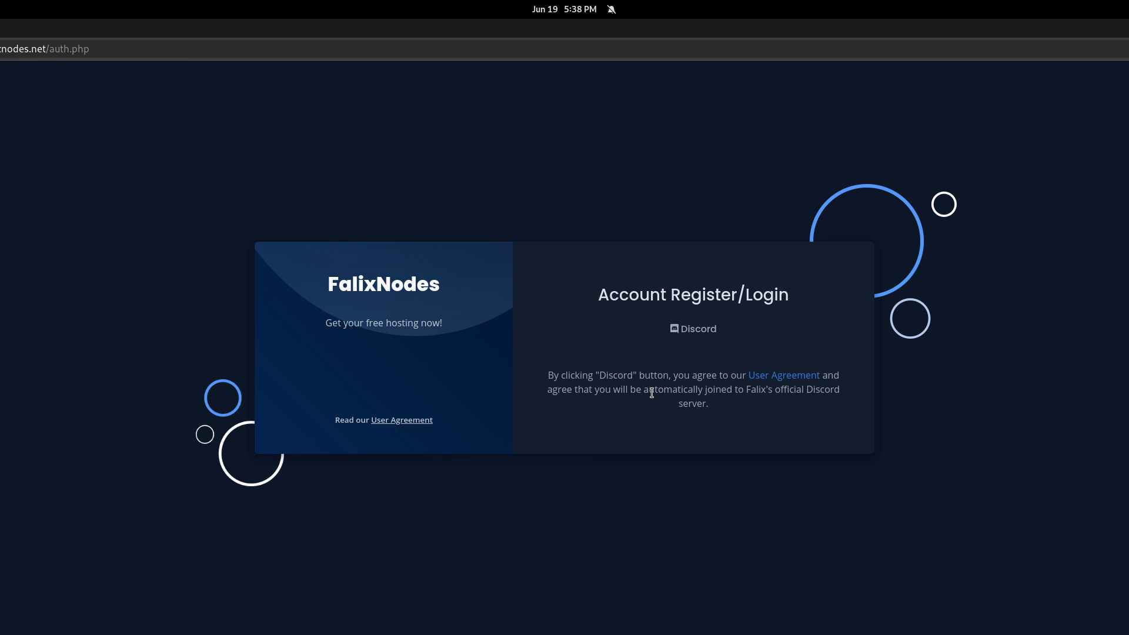
# Log in with Discord and authorize the Falix app
pyautogui.click(711, 309)
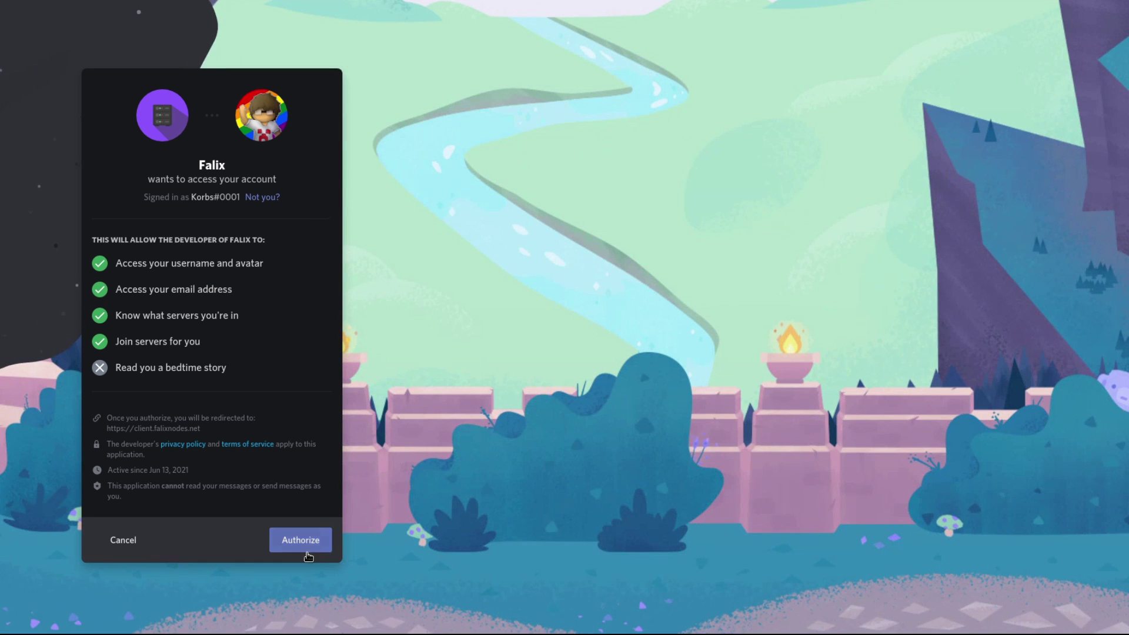
pyautogui.click(301, 540)
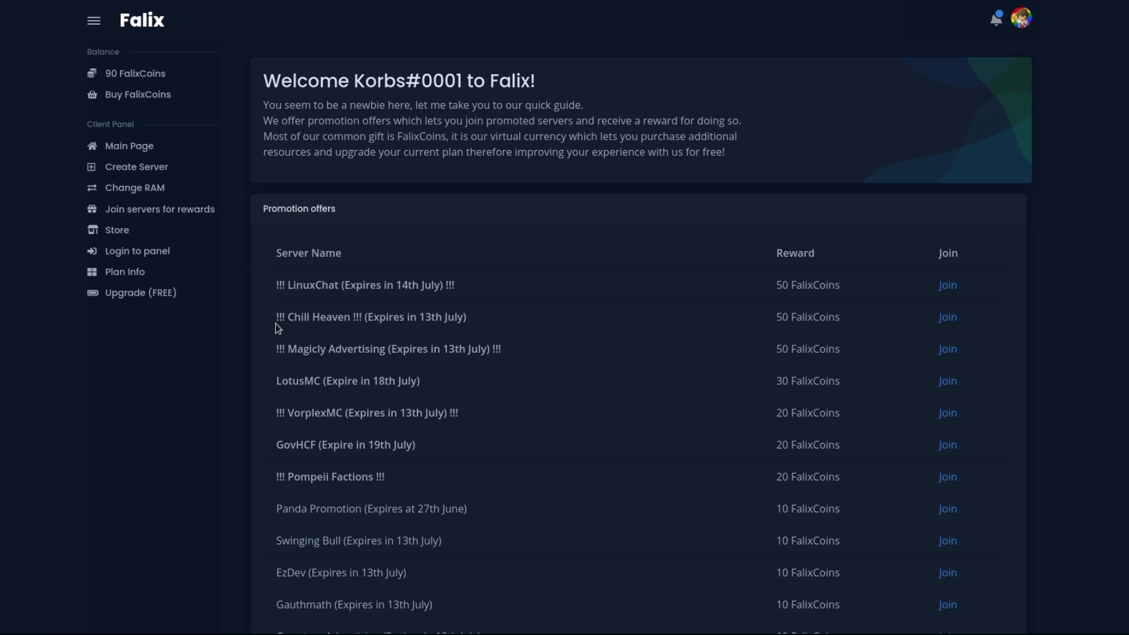
# Start a new server named Tutorial and raise its RAM from 1000 to 2000 MB
pyautogui.click(125, 172)
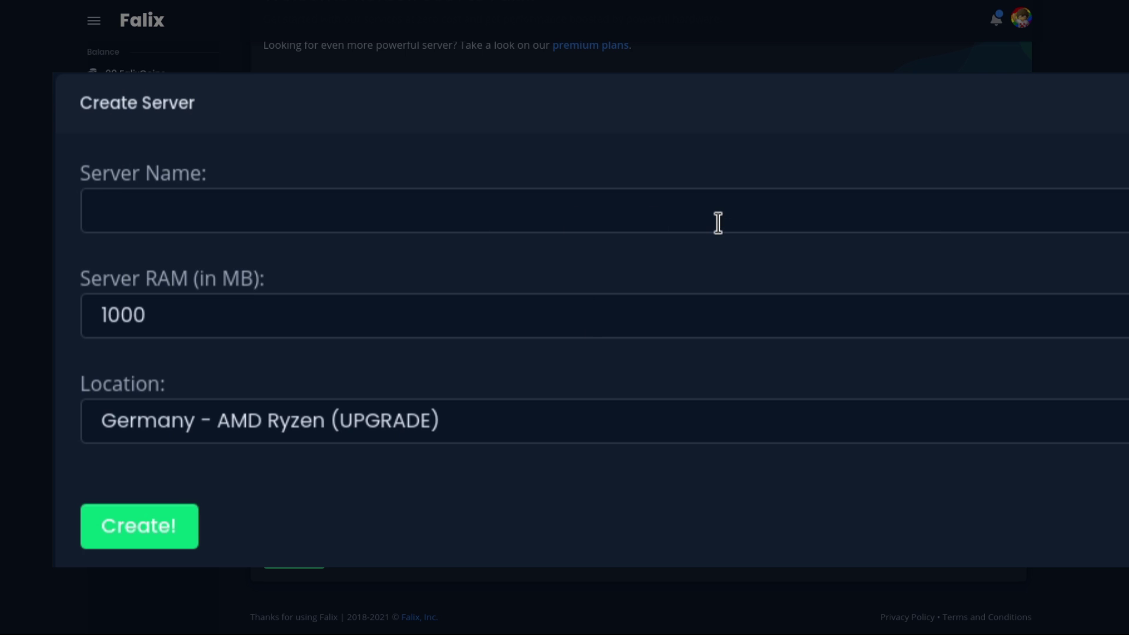
pyautogui.click(594, 398)
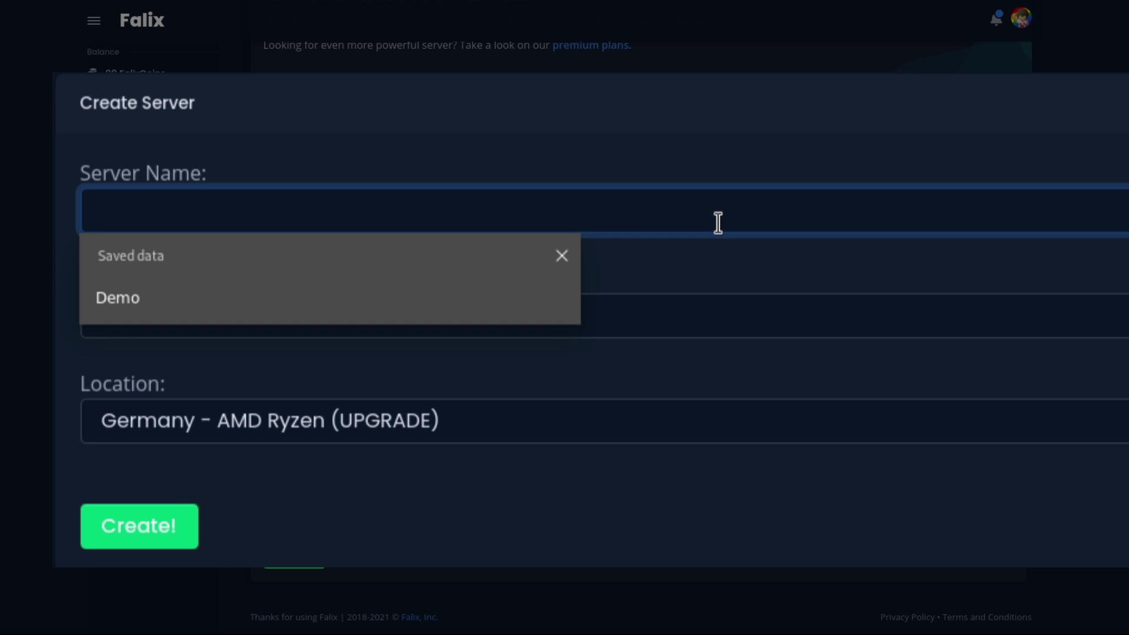
pyautogui.write('Tutorial')
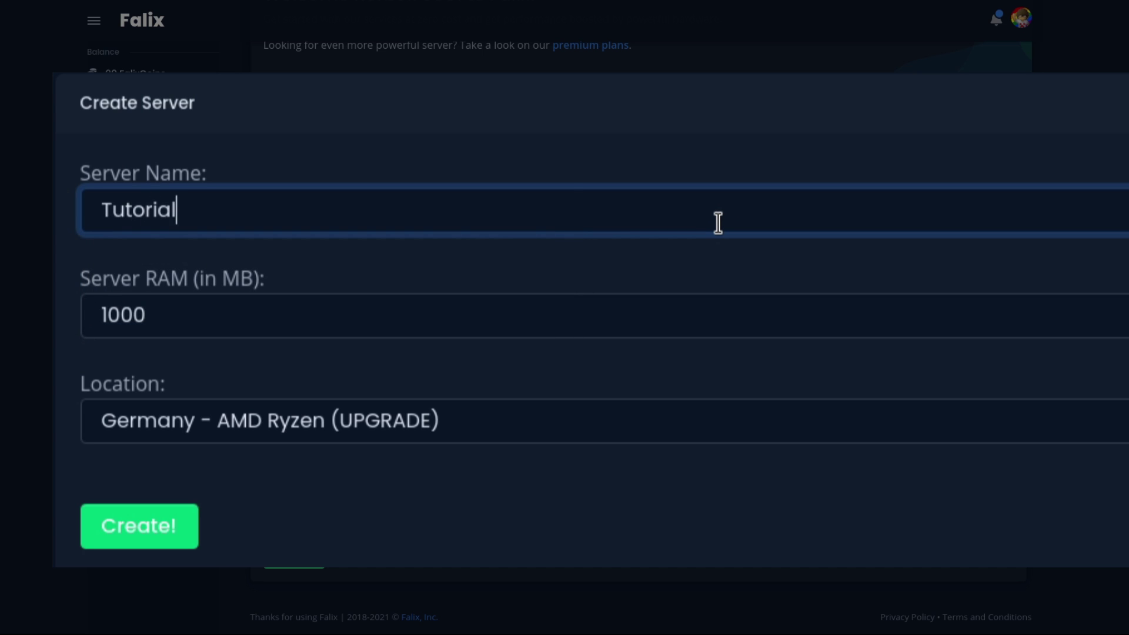
pyautogui.click(334, 336)
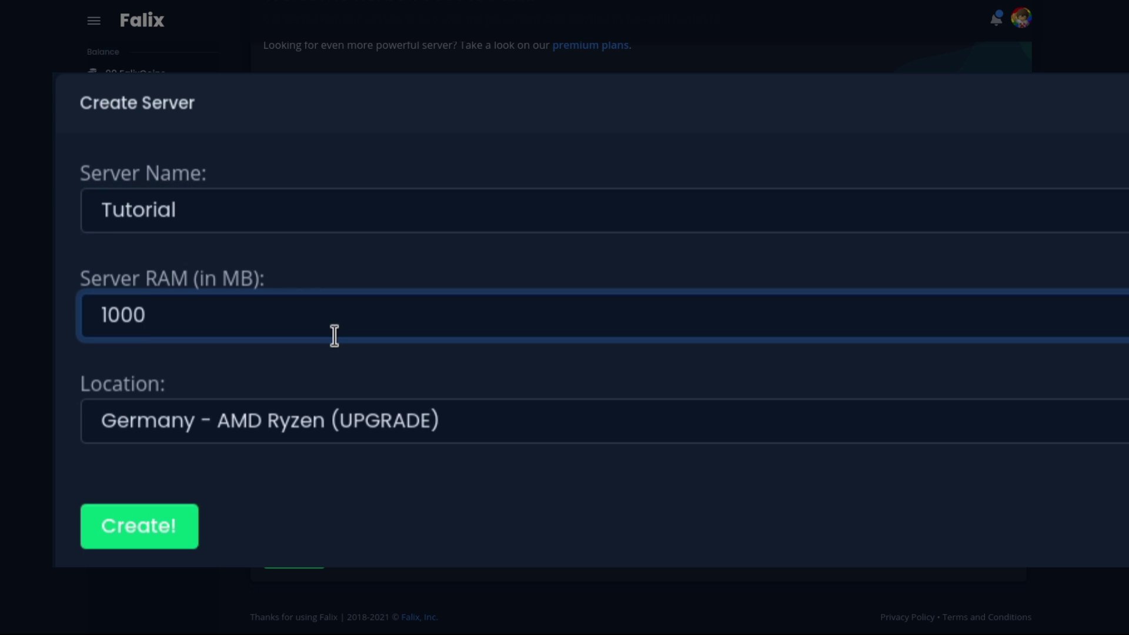
pyautogui.hotkey('ctrl', 'a')
pyautogui.write('2000')
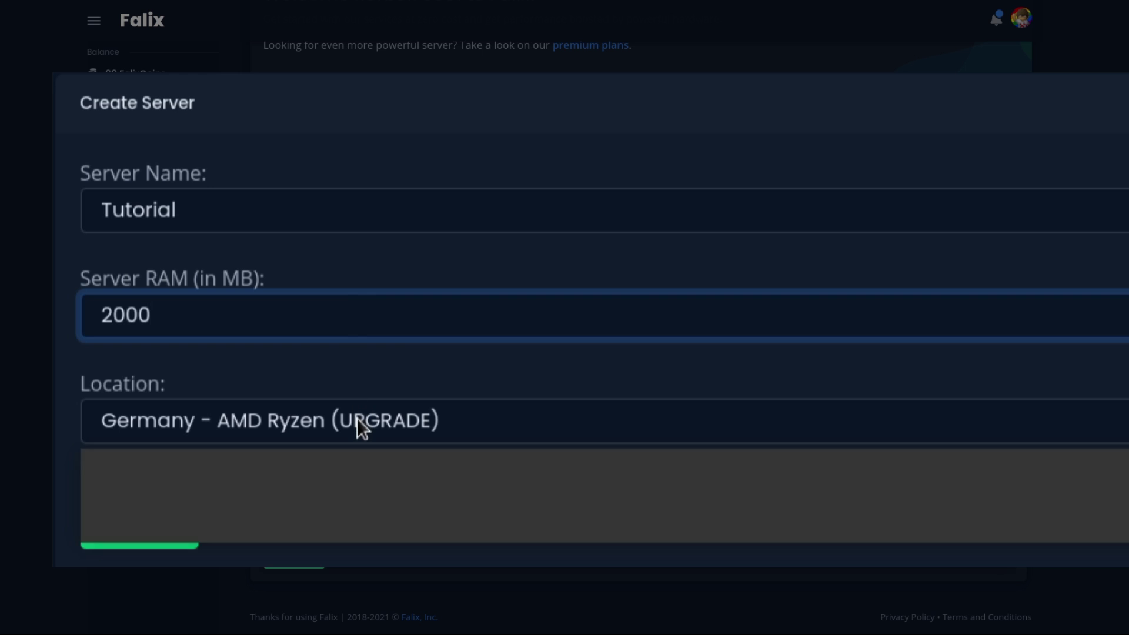
# Choose the Germany - AMD Ryzen/AMD Epyc location and create the Tutorial server
pyautogui.click(357, 418)
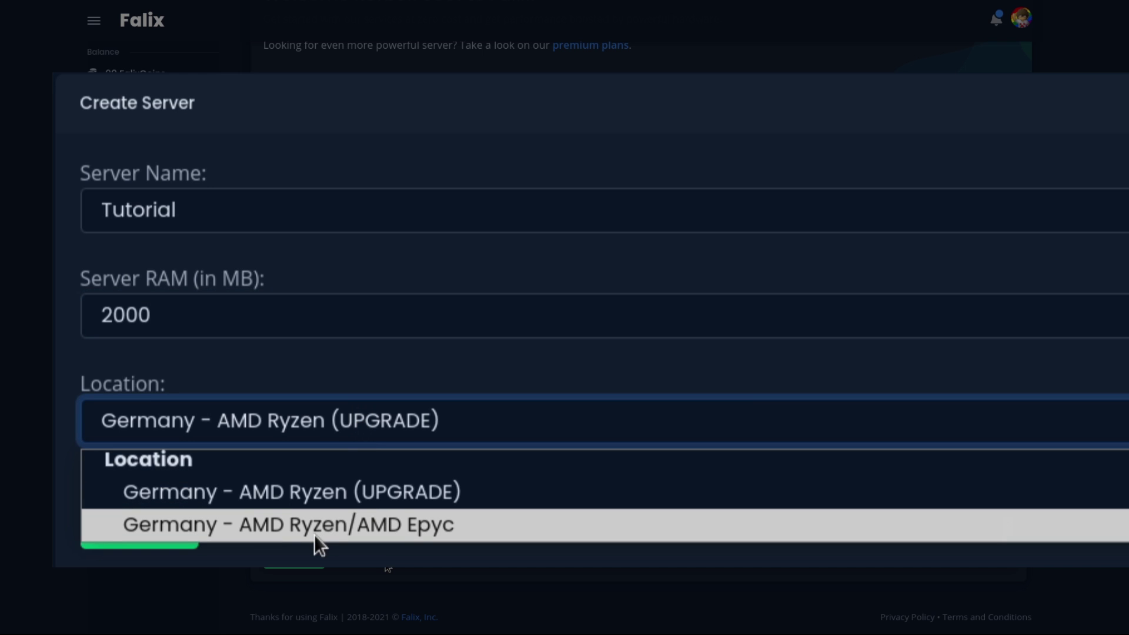
pyautogui.click(314, 525)
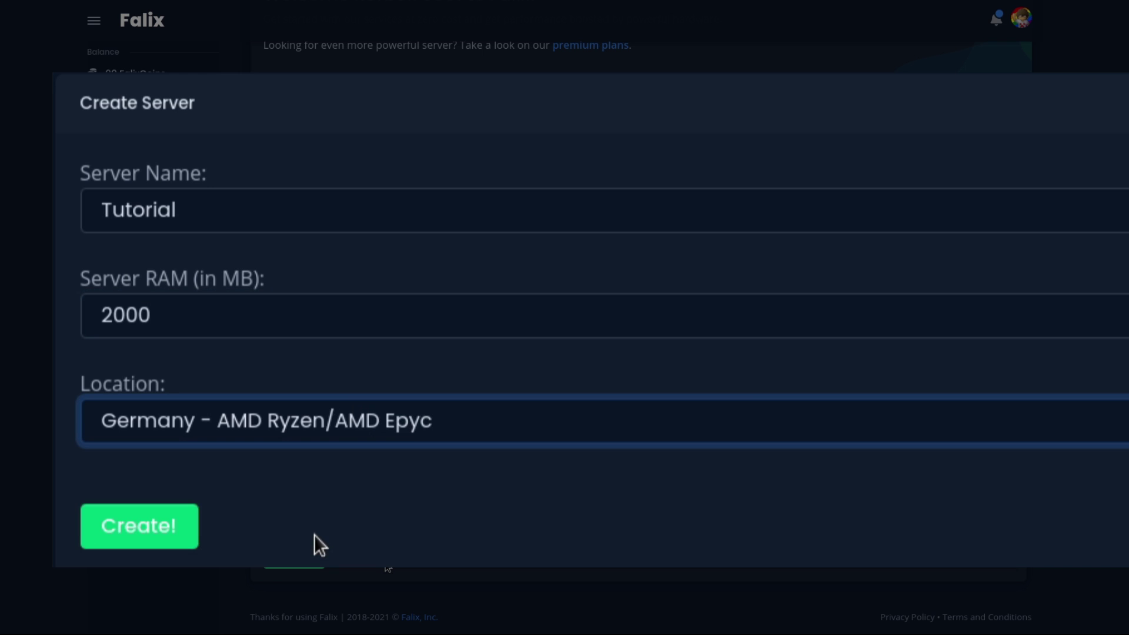
pyautogui.click(141, 538)
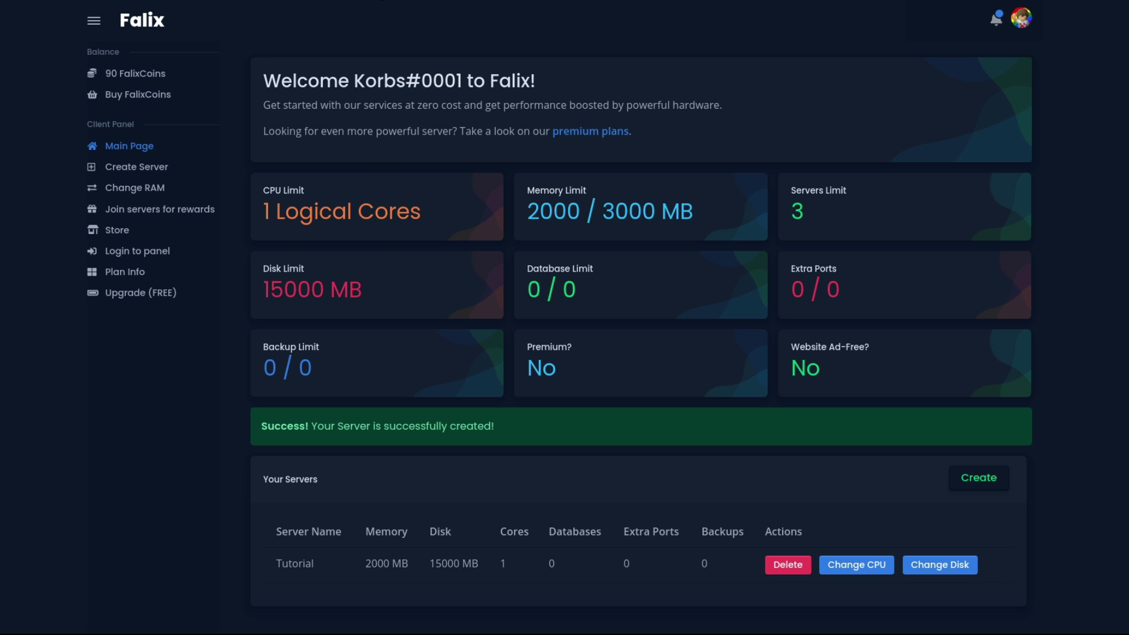
pyautogui.write('panel.falixnodes.net')
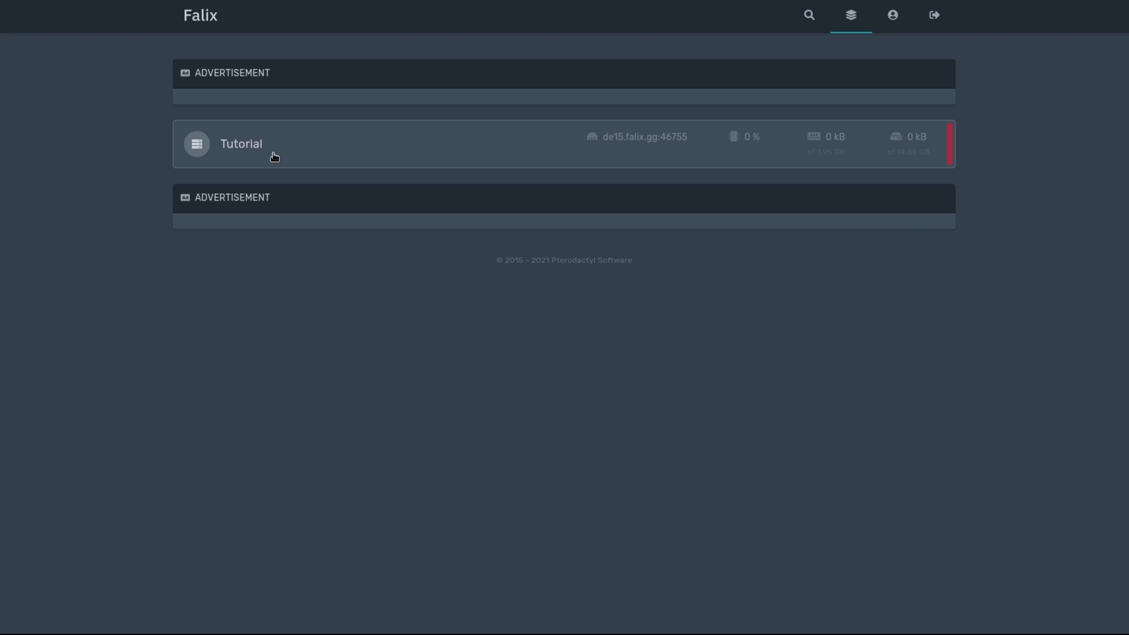
# Open the Tutorial server's console and start the server
pyautogui.click(274, 157)
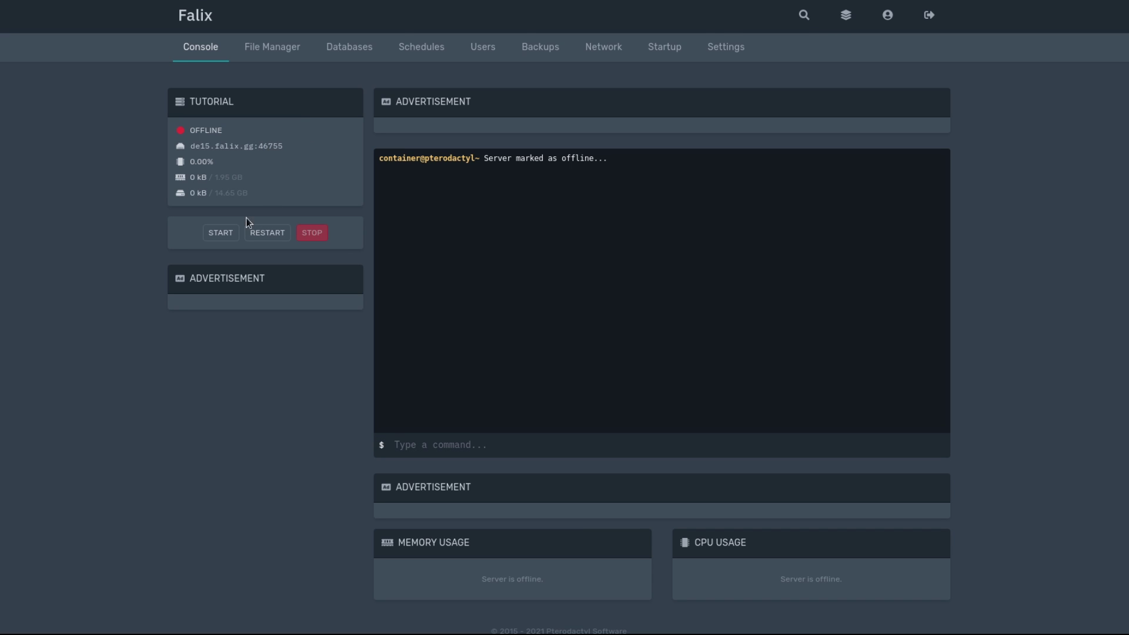
pyautogui.click(221, 232)
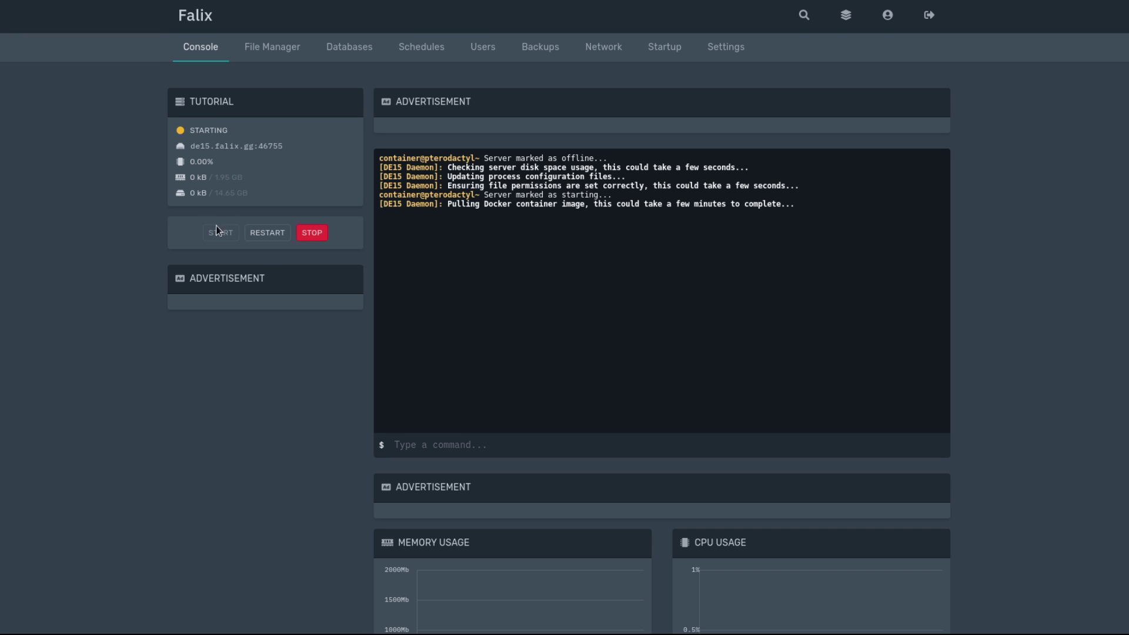
# Select PaperMC 1.16.5 by sending option 29 in the server console
pyautogui.click(576, 452)
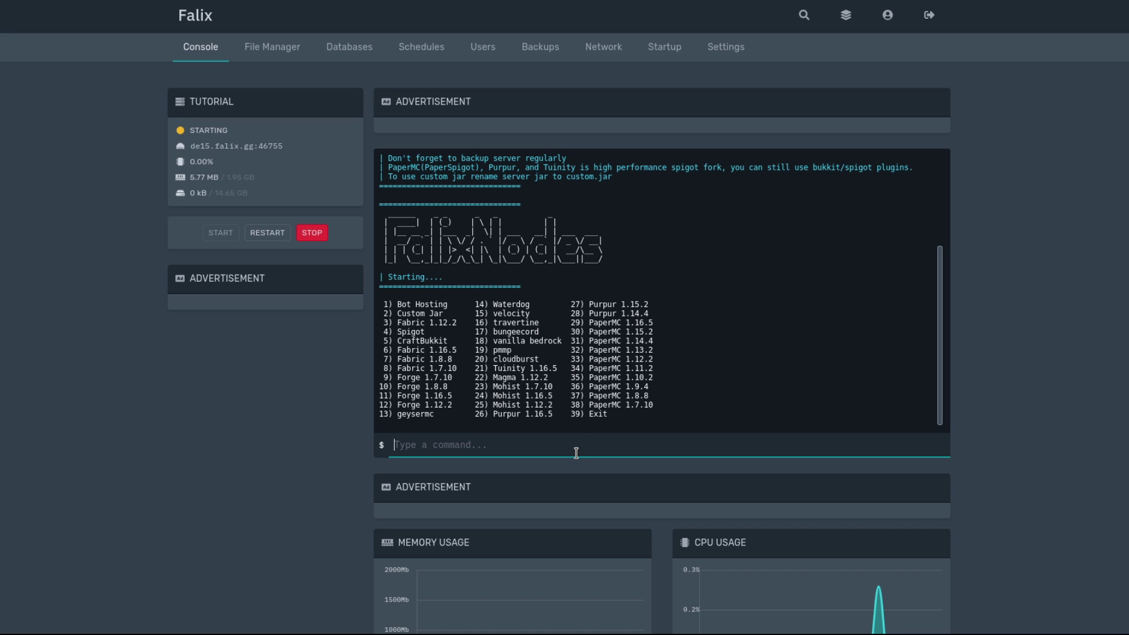
pyautogui.moveTo(571, 322); pyautogui.dragTo(682, 333)
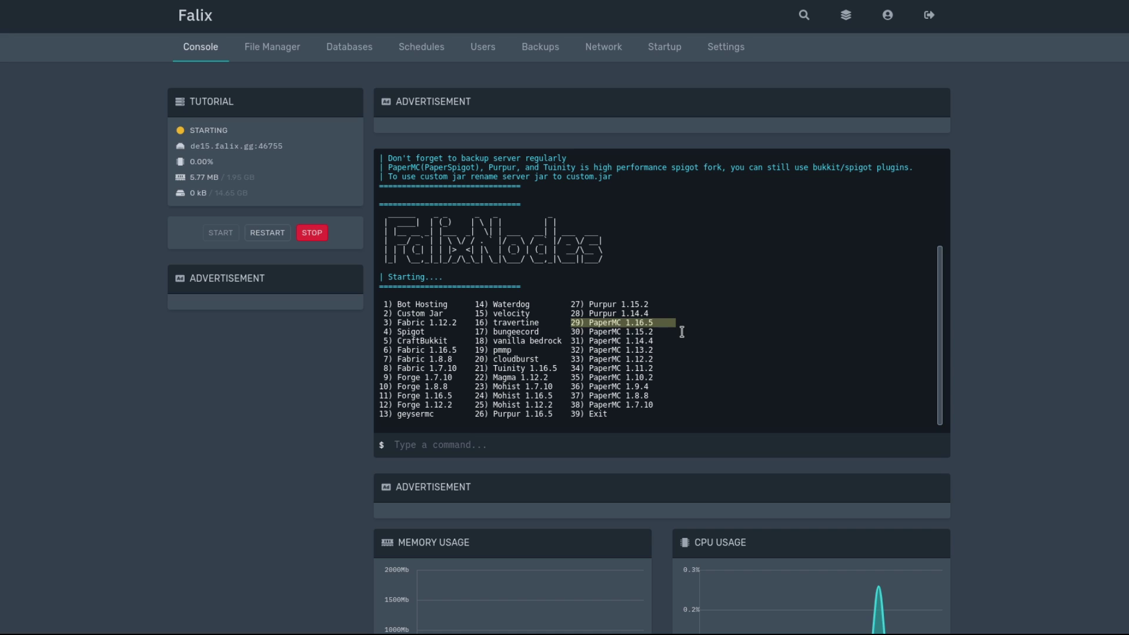
pyautogui.click(682, 332)
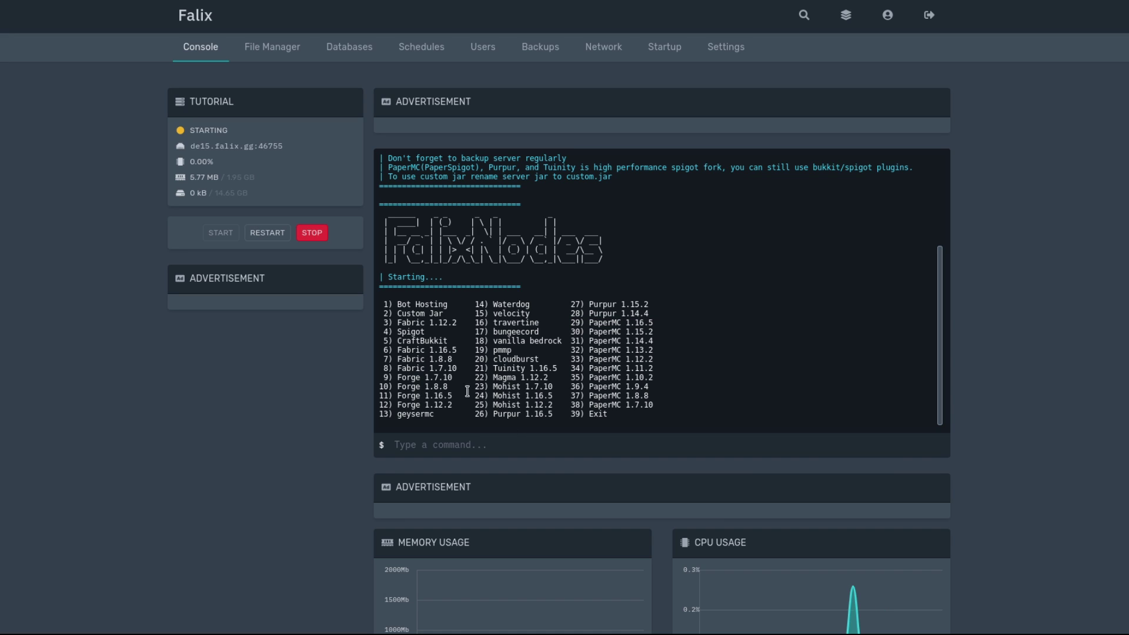
pyautogui.click(564, 443)
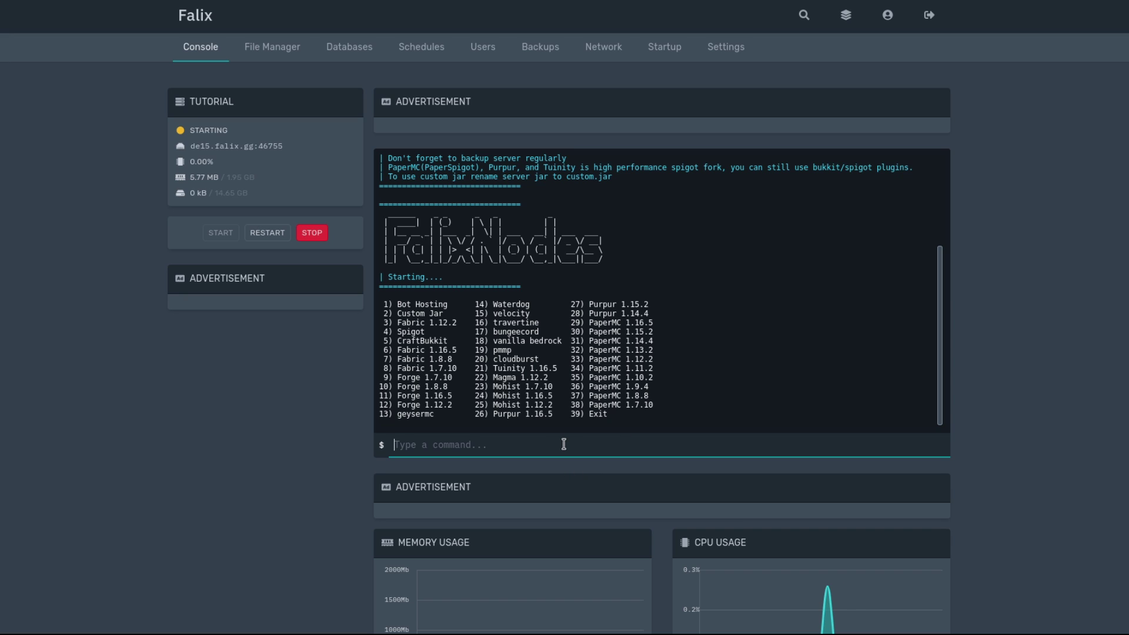
pyautogui.write('29')
pyautogui.press('Return')
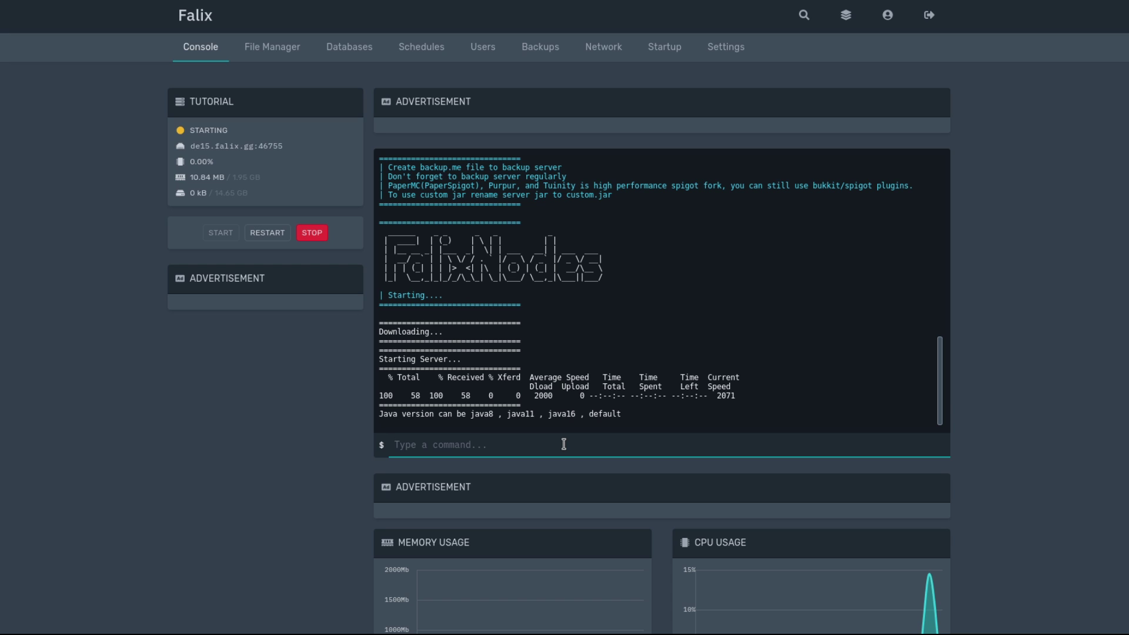
pyautogui.click(312, 232)
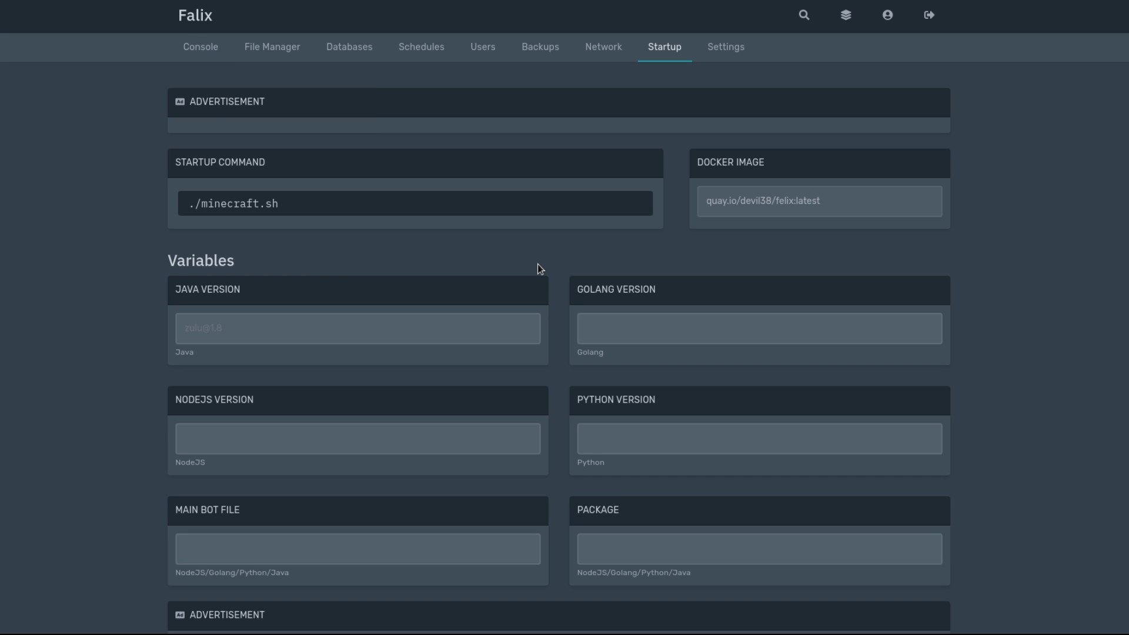
pyautogui.click(246, 336)
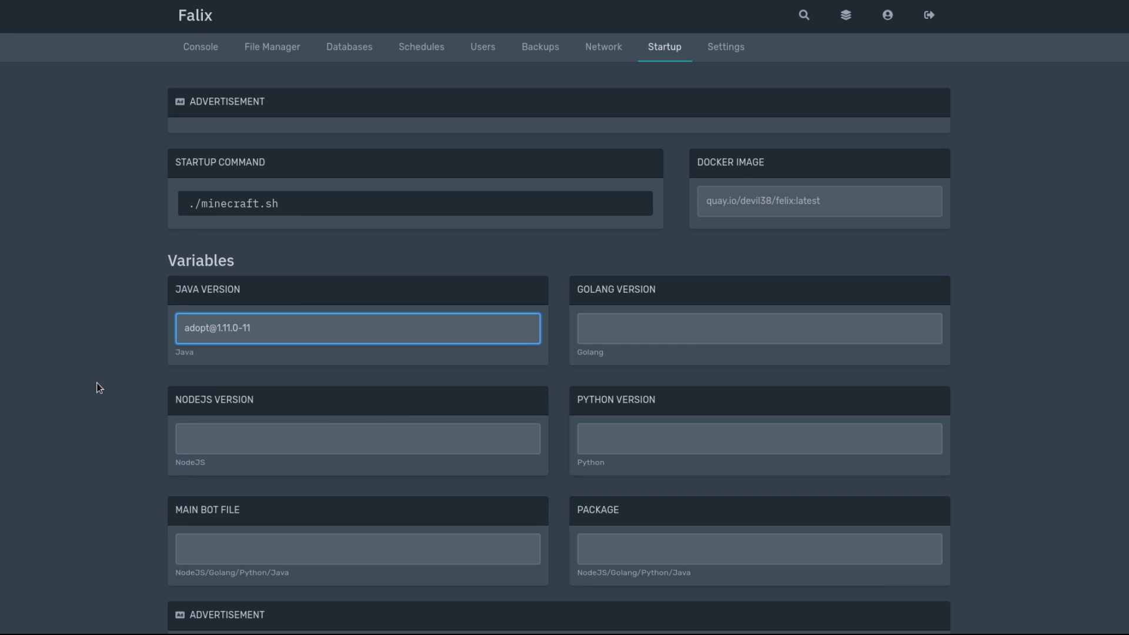
pyautogui.click(188, 356)
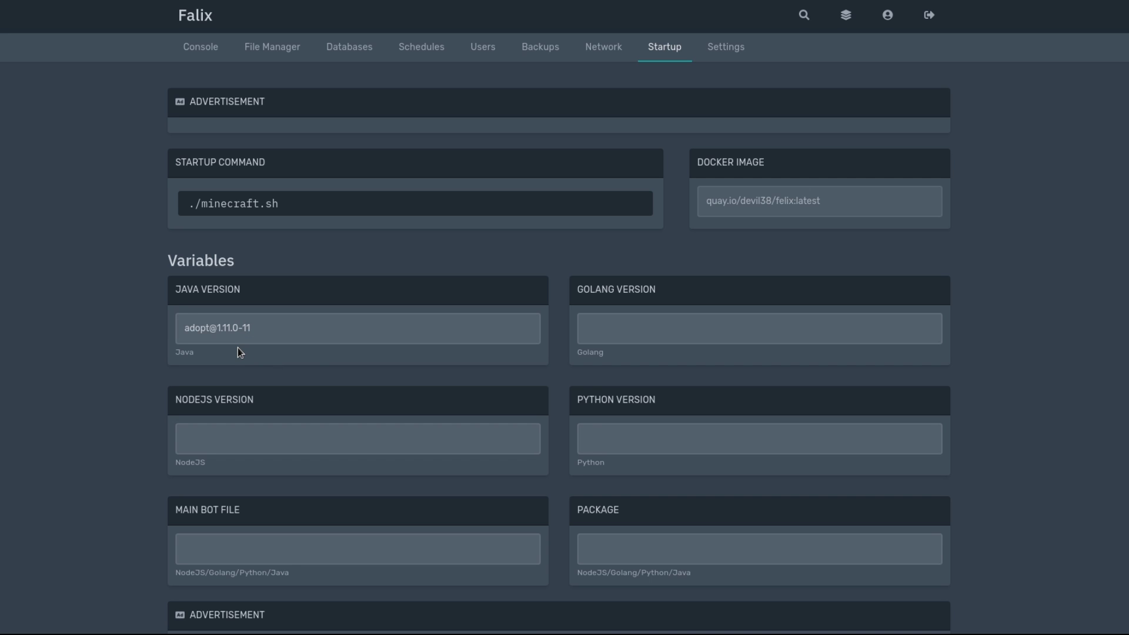
pyautogui.scroll(-2, 9, 298)
pyautogui.scroll(2, 47, 302)
pyautogui.click(214, 54)
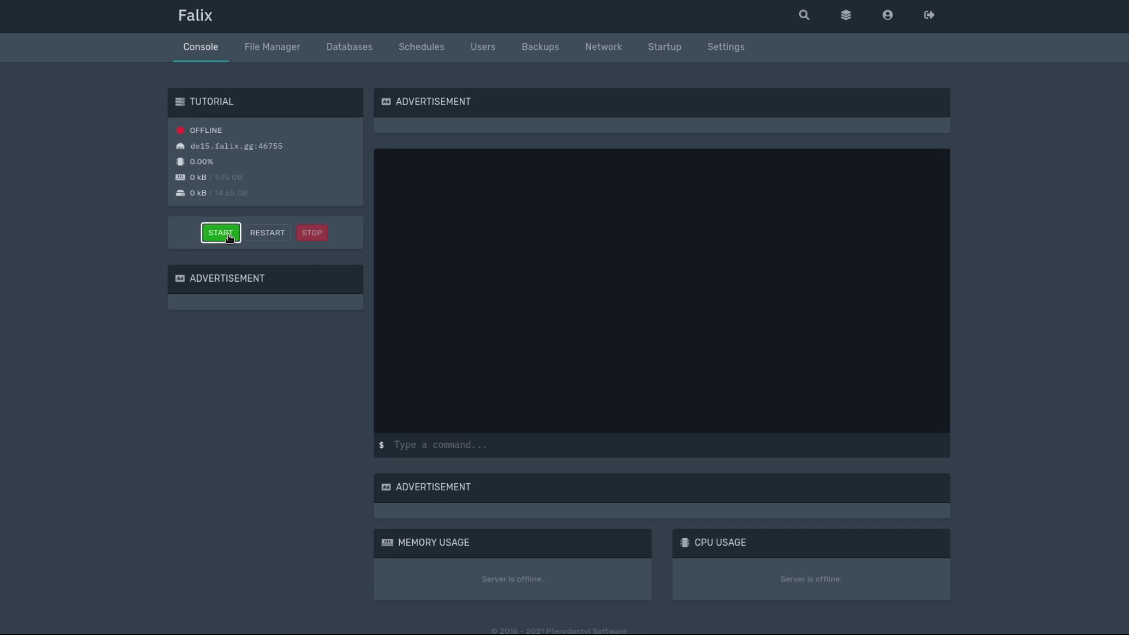
# Start the Tutorial server and accept the Minecraft EULA
pyautogui.click(228, 236)
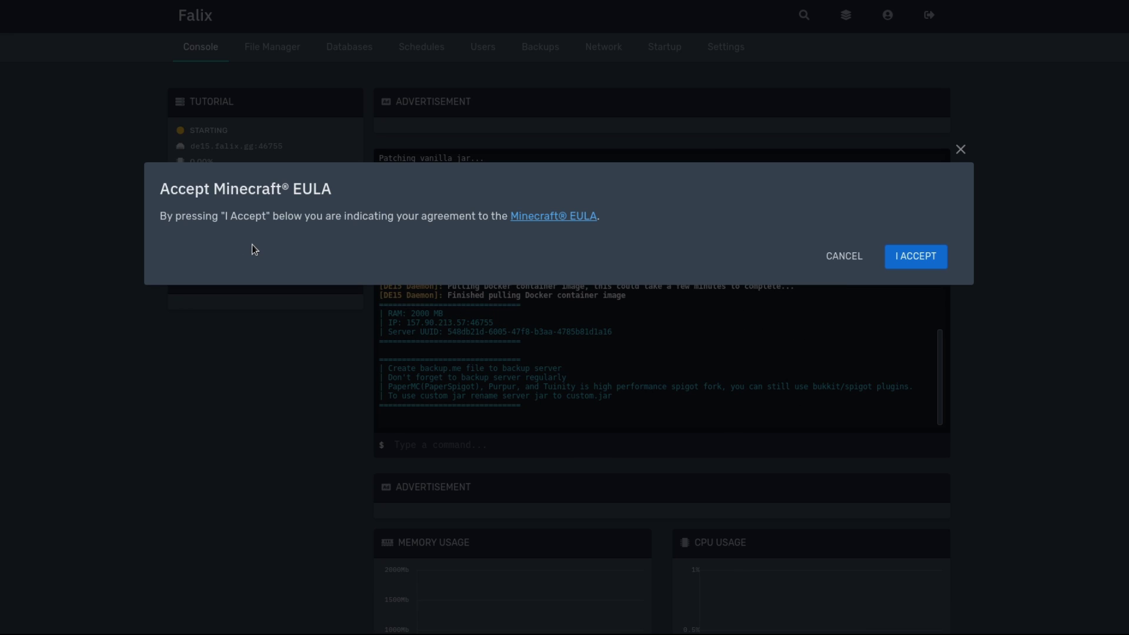
pyautogui.click(922, 256)
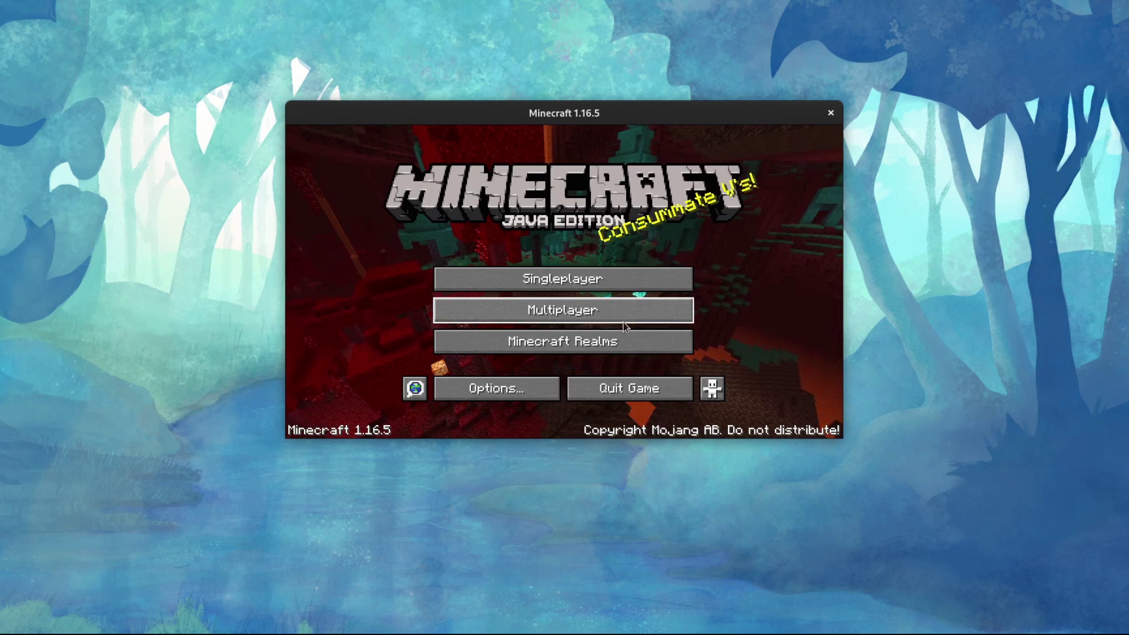
# In Multiplayer, save de15.falix.gg:46755 as 'Falix Tutorial', then select and join it
pyautogui.click(562, 305)
pyautogui.click(691, 388)
pyautogui.click(554, 272)
pyautogui.write('de15.falix.gg:46755')
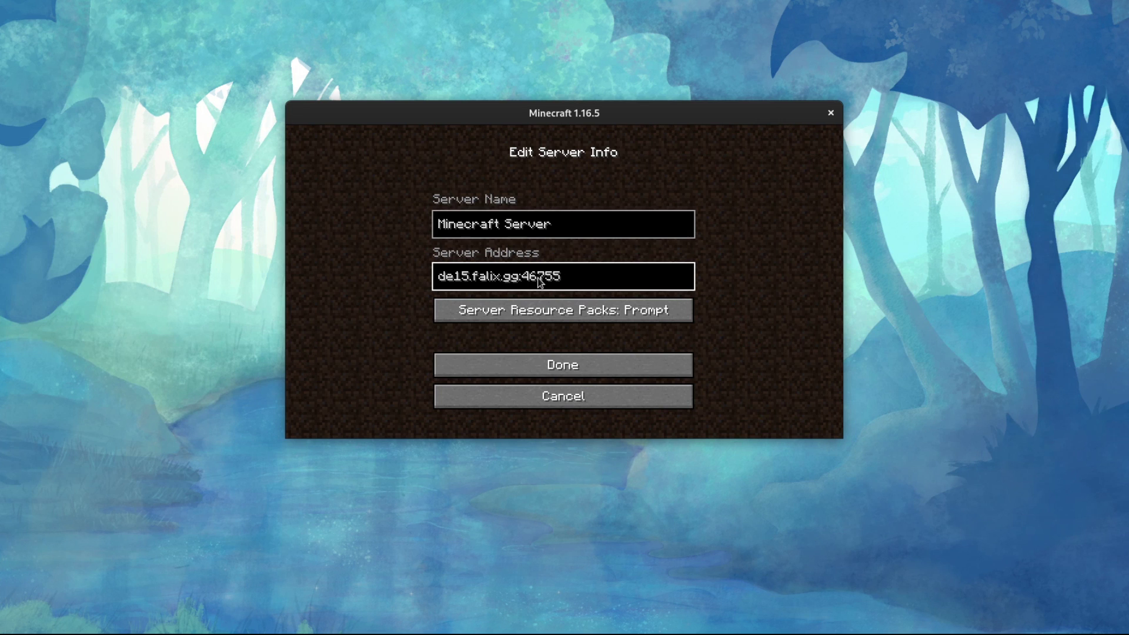
pyautogui.click(569, 228)
pyautogui.press('BackSpace')
pyautogui.press('BackSpace')
pyautogui.press('BackSpace')
pyautogui.press('BackSpace')
pyautogui.press('BackSpace')
pyautogui.press('BackSpace')
pyautogui.press('BackSpace')
pyautogui.press('BackSpace')
pyautogui.press('BackSpace')
pyautogui.press('BackSpace')
pyautogui.press('BackSpace')
pyautogui.press('BackSpace')
pyautogui.press('BackSpace')
pyautogui.press('BackSpace')
pyautogui.press('BackSpace')
pyautogui.press('BackSpace')
pyautogui.write('F')
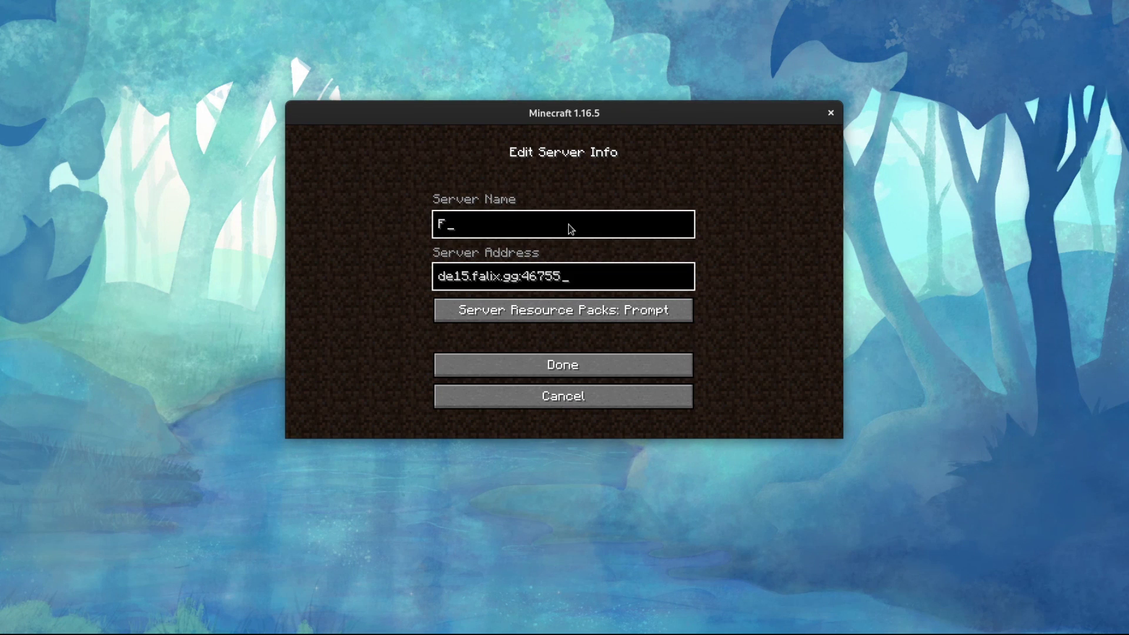
pyautogui.write('alix Tutorial')
pyautogui.click(540, 366)
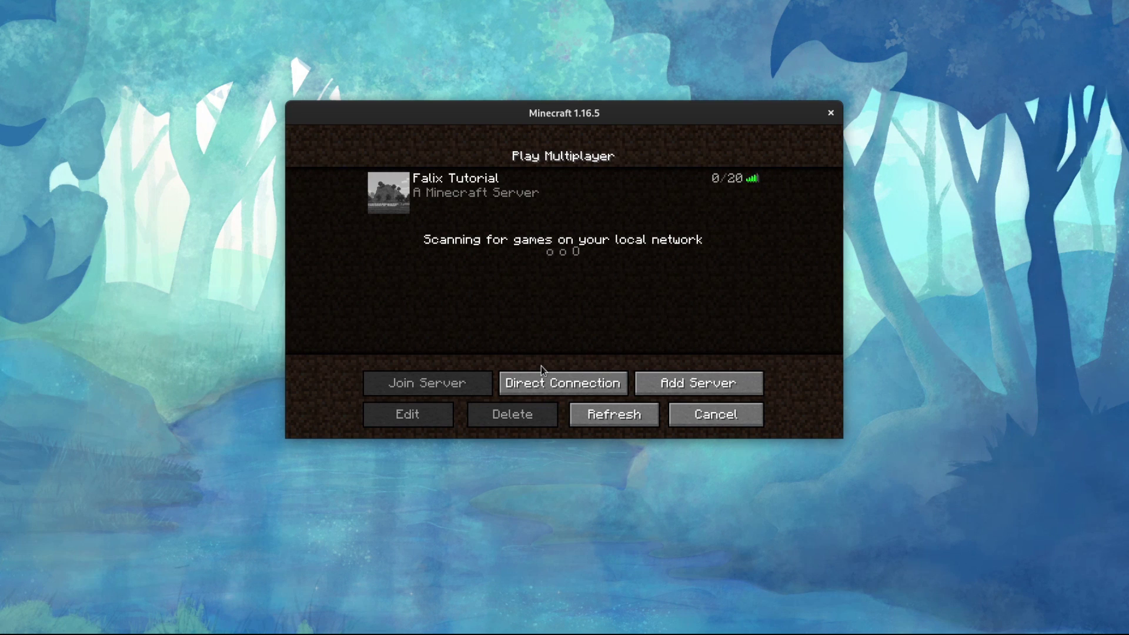
pyautogui.click(478, 206)
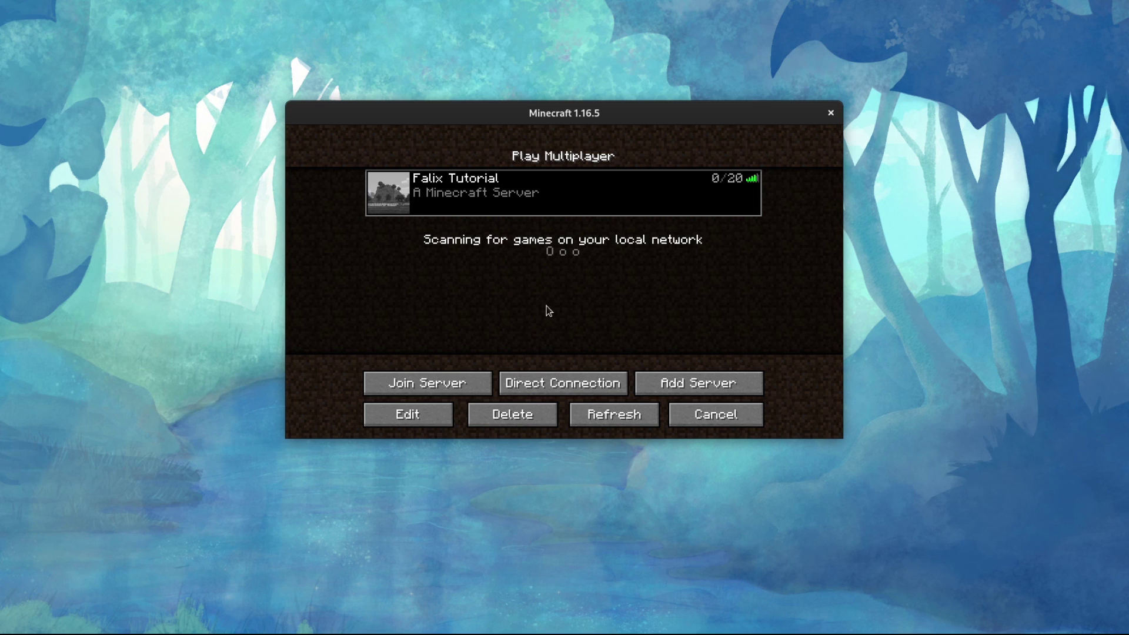
pyautogui.click(440, 394)
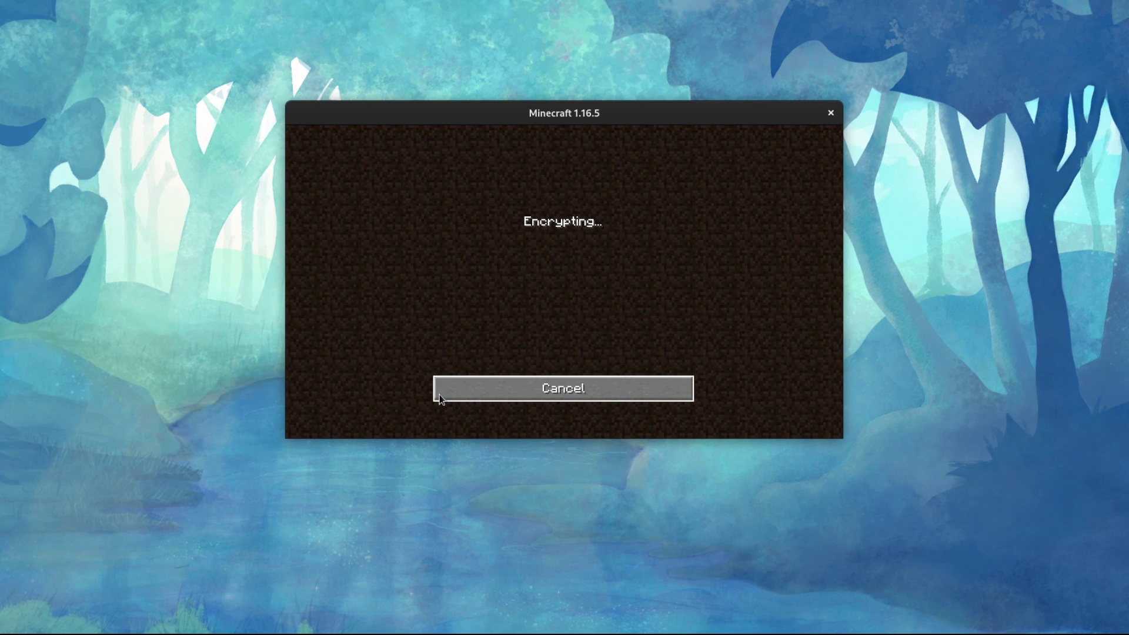